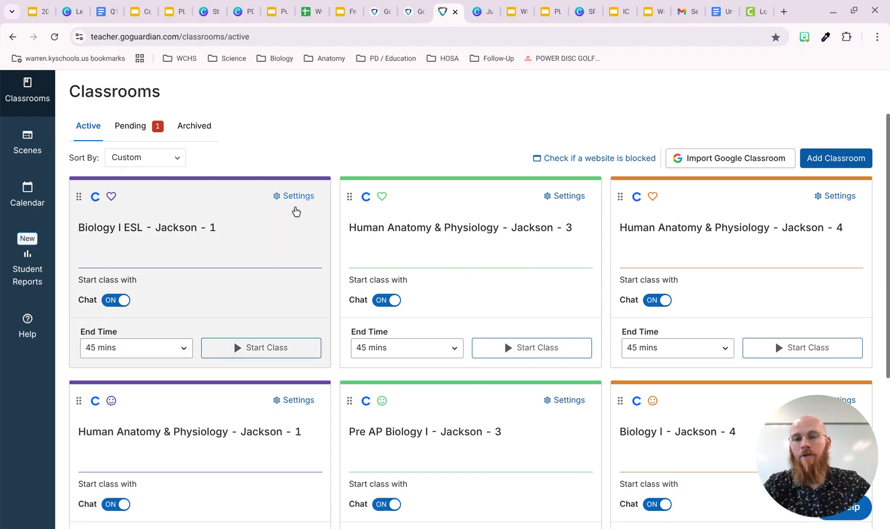
Open the scheduling settings of the Biology I ESL period 1 classroom
left_click(296, 196)
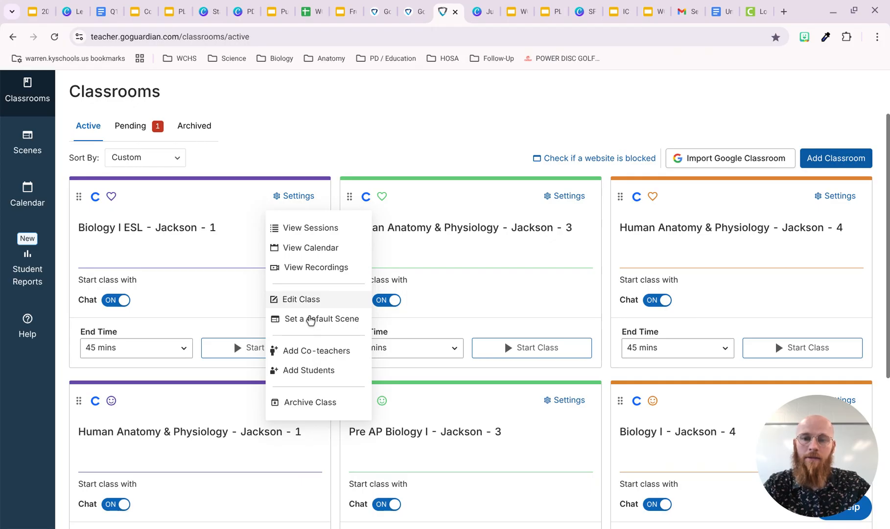
left_click(308, 300)
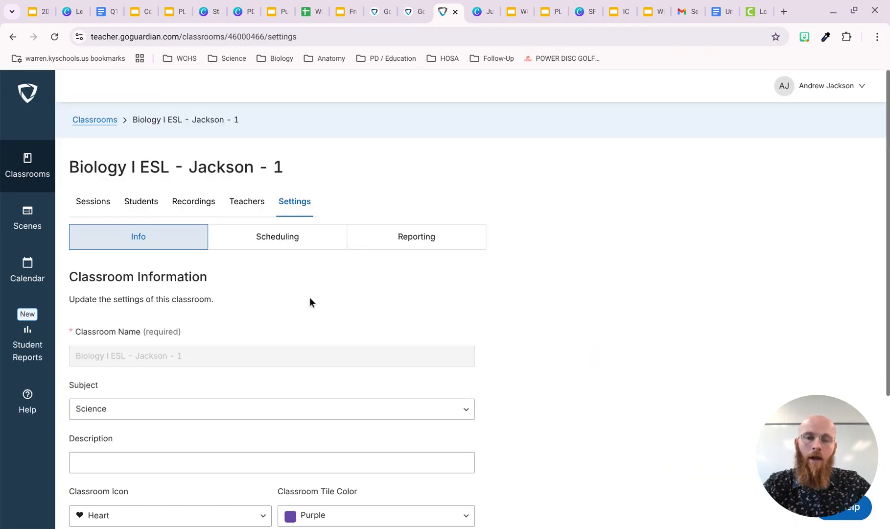
left_click(281, 256)
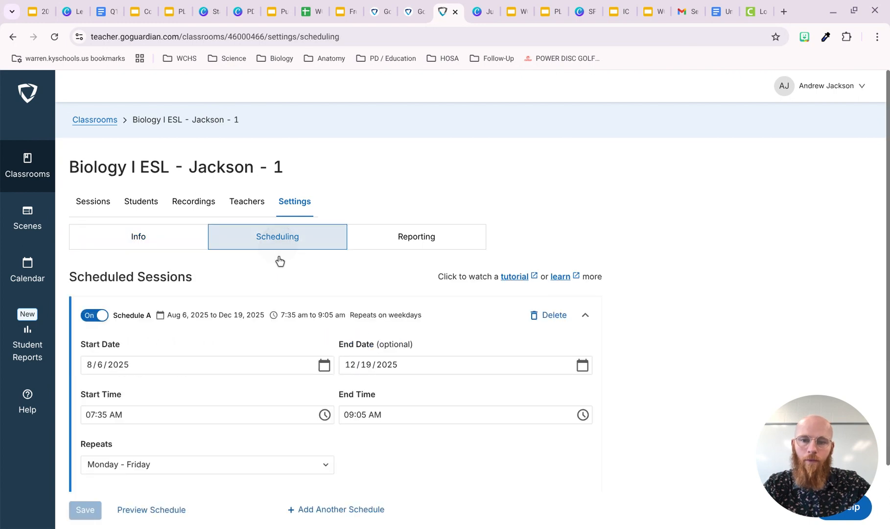
Examine the repeat options for Schedule A of the Biology I ESL classroom without changing the recurrence
scroll(280, 260, "down", 2)
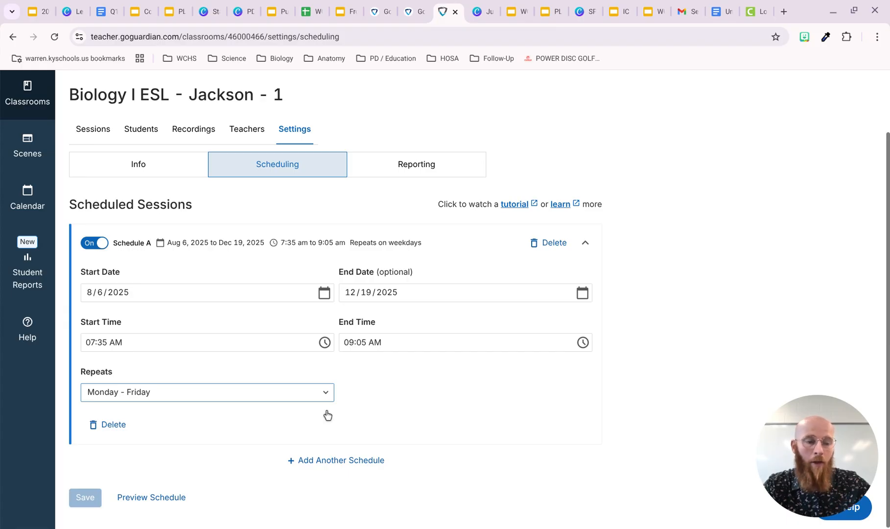
left_click(327, 394)
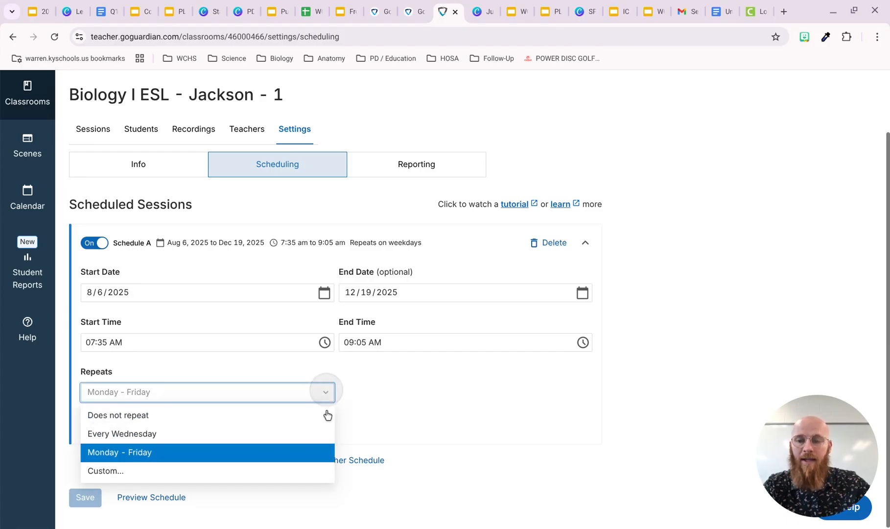
left_click(244, 480)
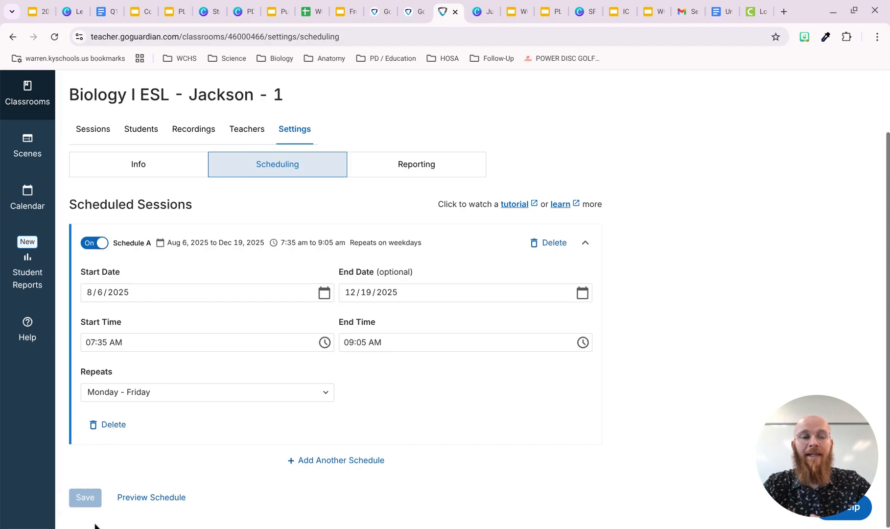
scroll(94, 524, "up", 2)
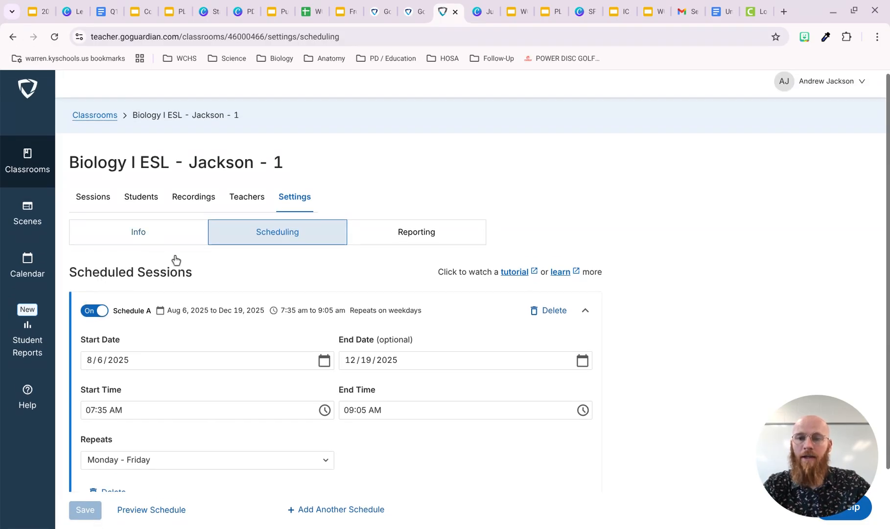
Return to the classroom list and open the scheduling settings of the HS Home Room classroom
left_click(40, 171)
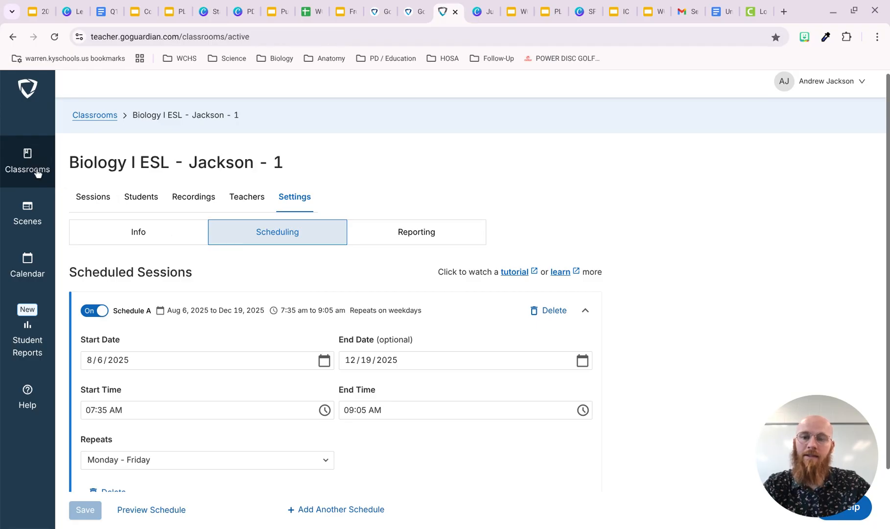
scroll(335, 250, "down", 6)
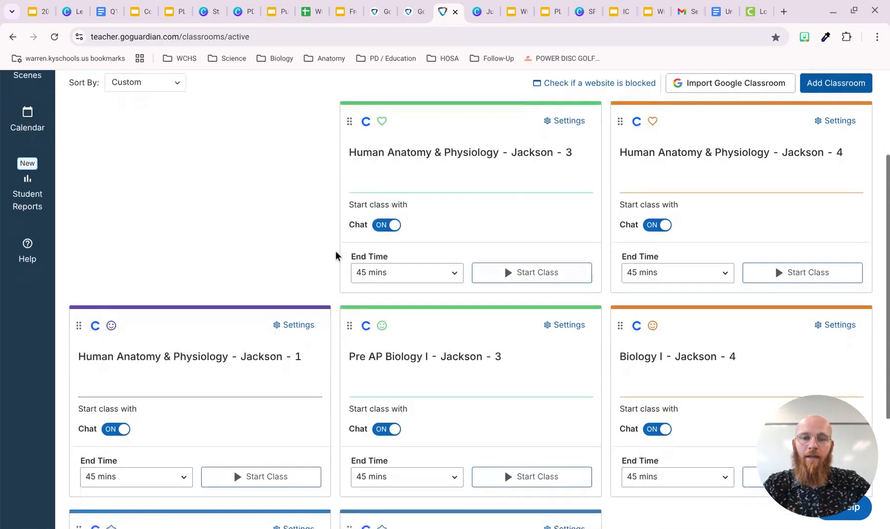
scroll(336, 253, "down", 1)
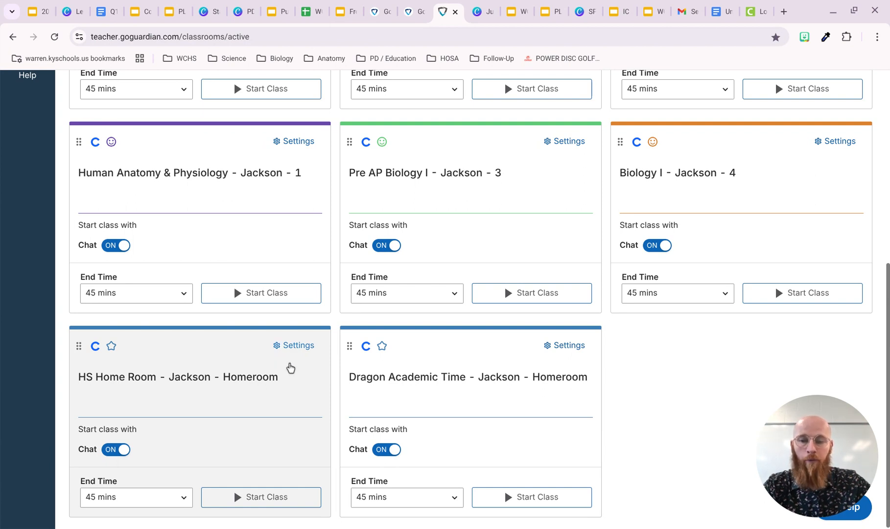
left_click(293, 345)
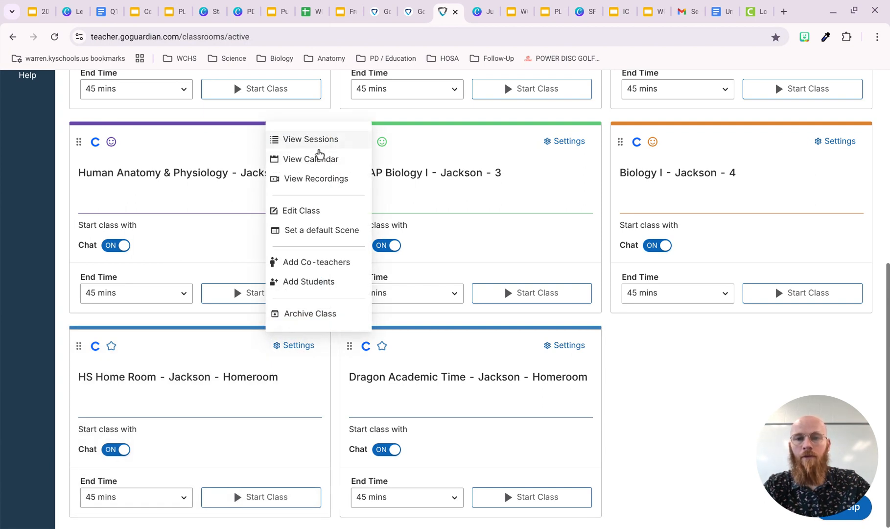
left_click(306, 211)
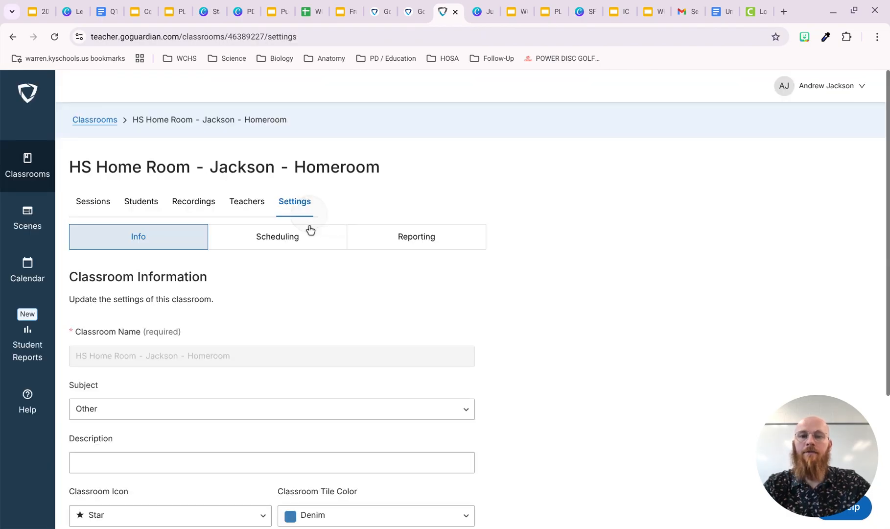
left_click(279, 258)
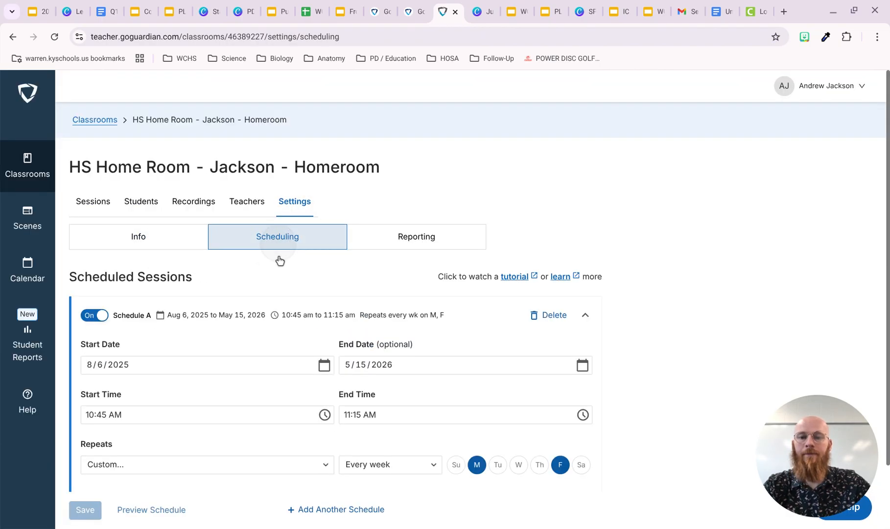
Examine the repeat options for the HS Home Room's Schedule A, keeping the Custom recurrence selected
scroll(279, 260, "down", 1)
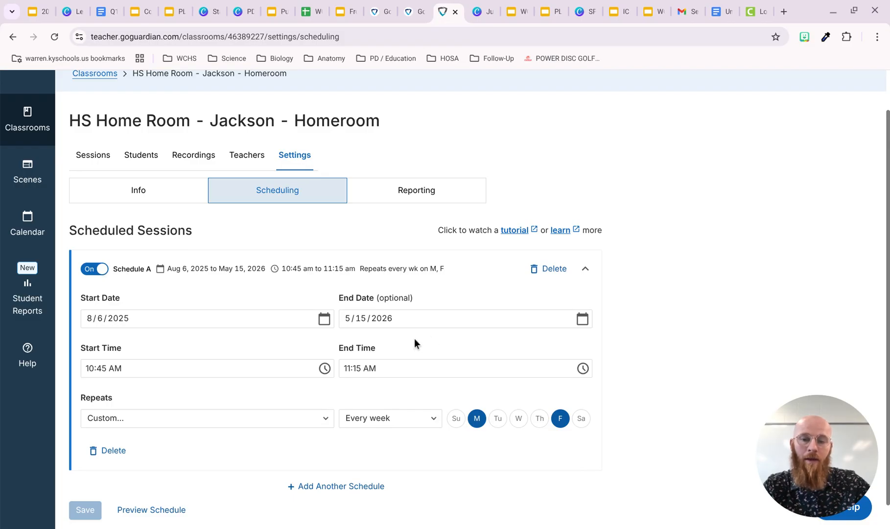
left_click(214, 376)
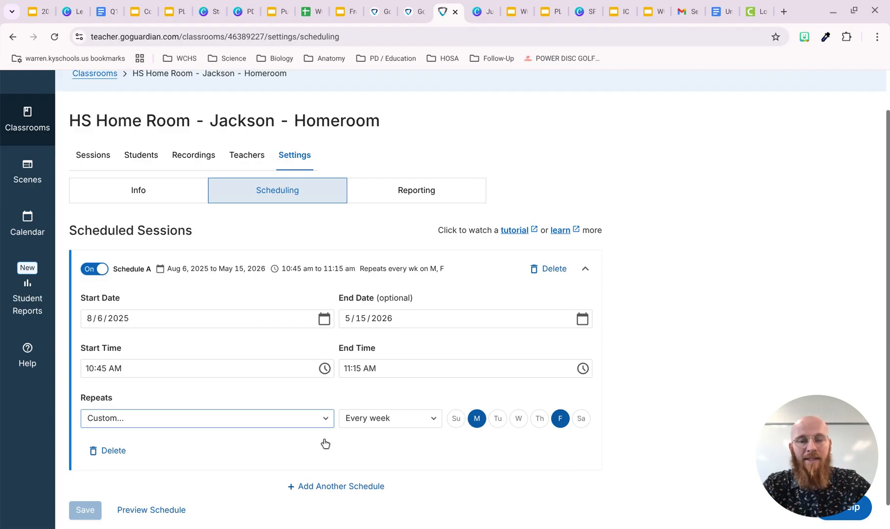
left_click(325, 420)
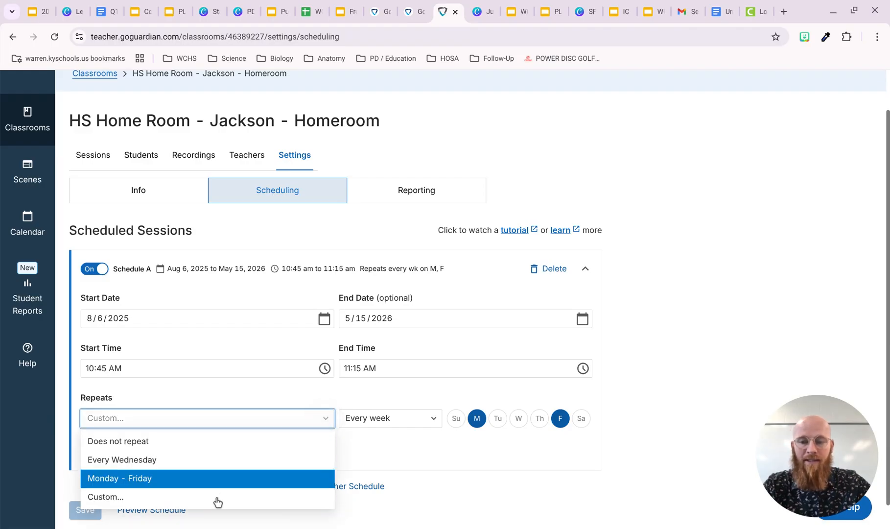
left_click(197, 496)
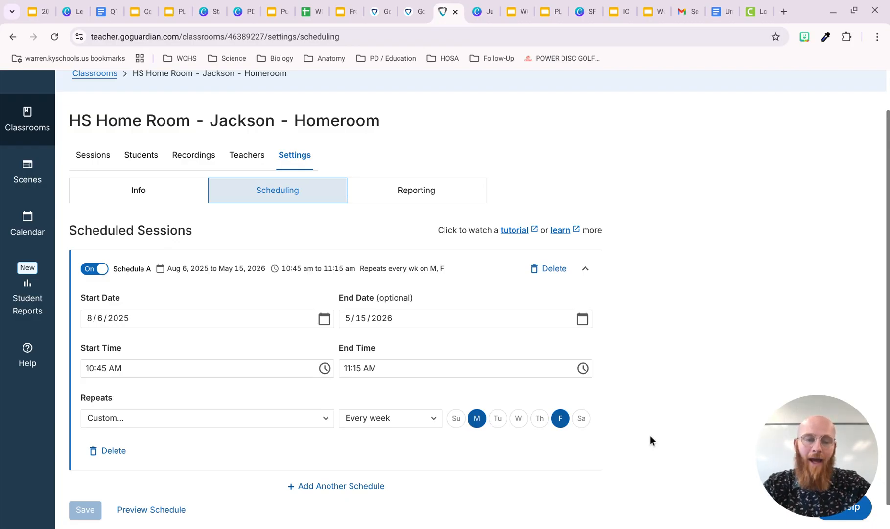
scroll(650, 435, "up", 1)
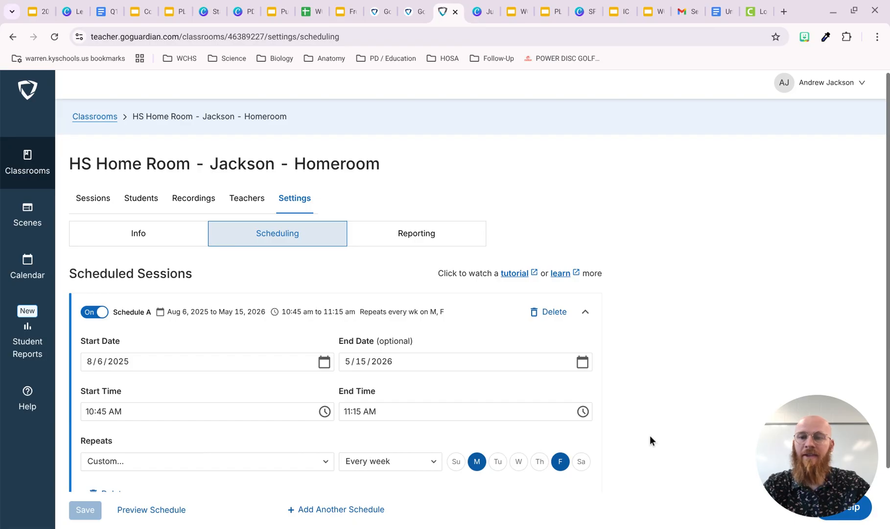
Open the calendar at the week of August 4 to 10 and review each day's scheduled class sessions
left_click(28, 276)
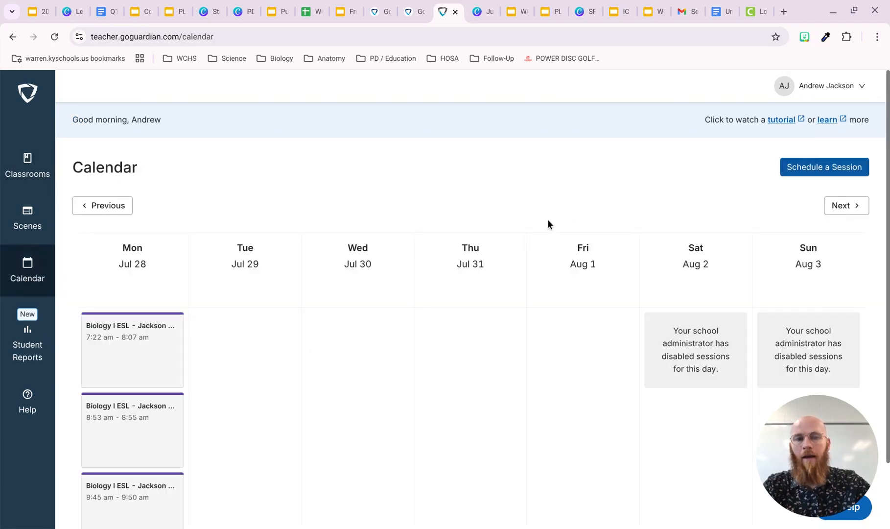
left_click(853, 218)
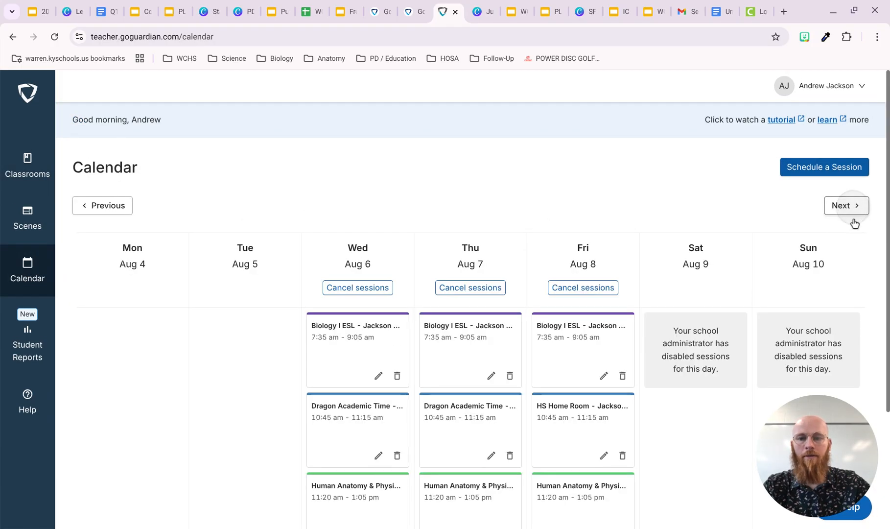
scroll(411, 166, "down", 2)
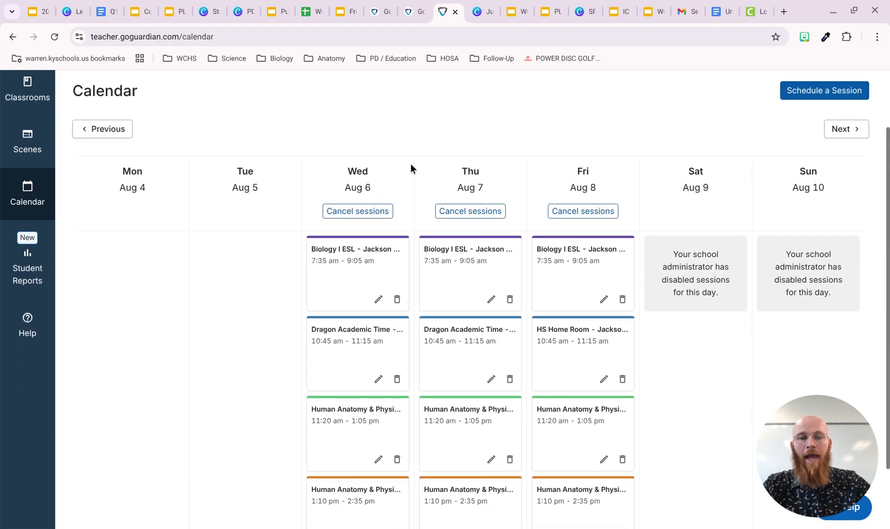
scroll(411, 164, "down", 1)
scroll(411, 162, "down", 2)
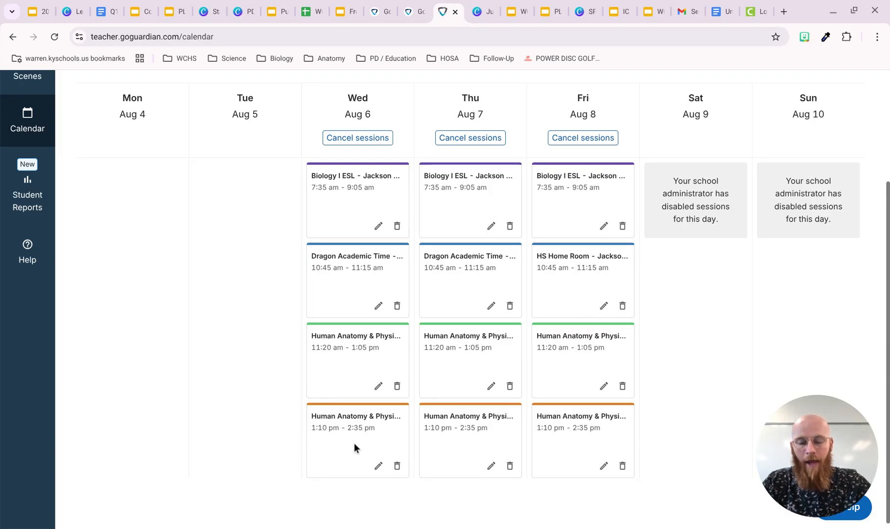
scroll(479, 431, "up", 1)
scroll(478, 430, "up", 3)
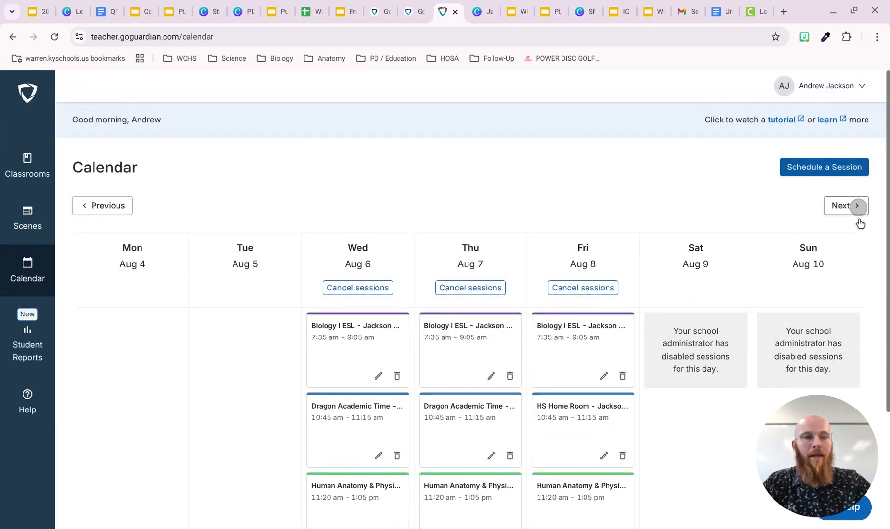
Go forward to the week of September 1 and cancel all sessions scheduled for Monday, September 1
left_click(856, 205)
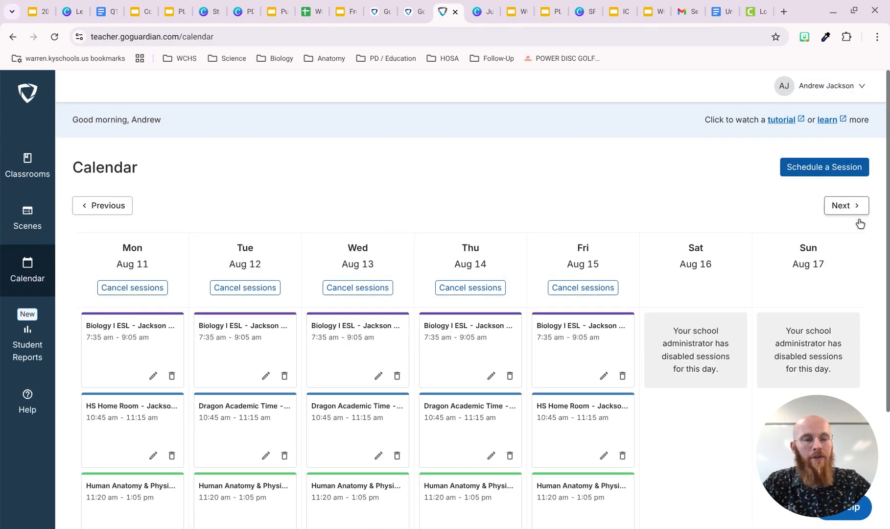
left_click(859, 220)
left_click(859, 220)
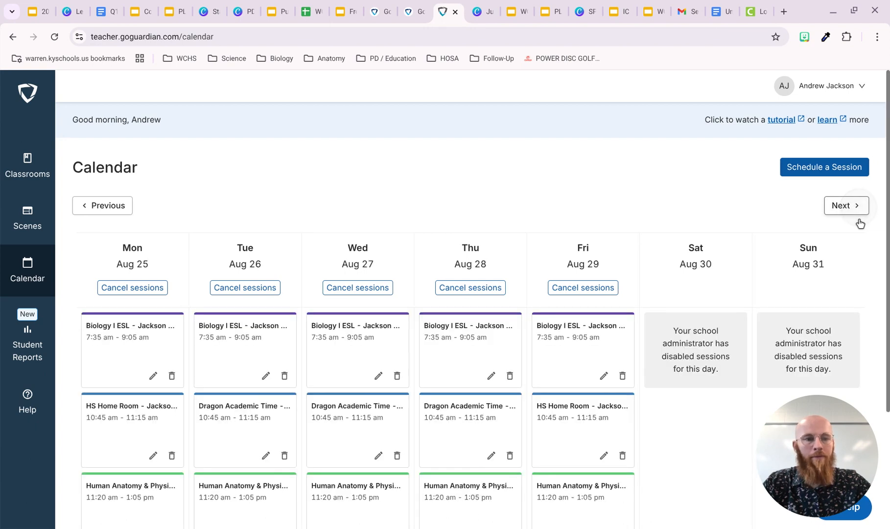
left_click(859, 220)
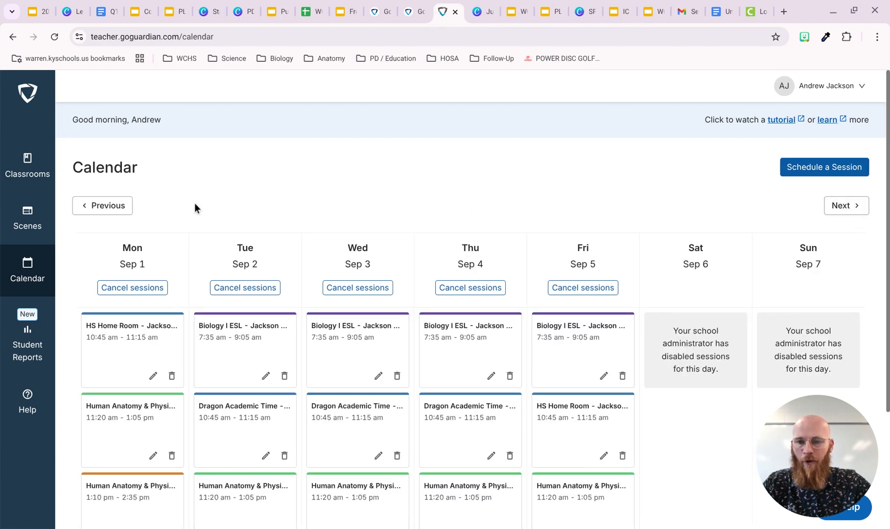
scroll(195, 203, "down", 3)
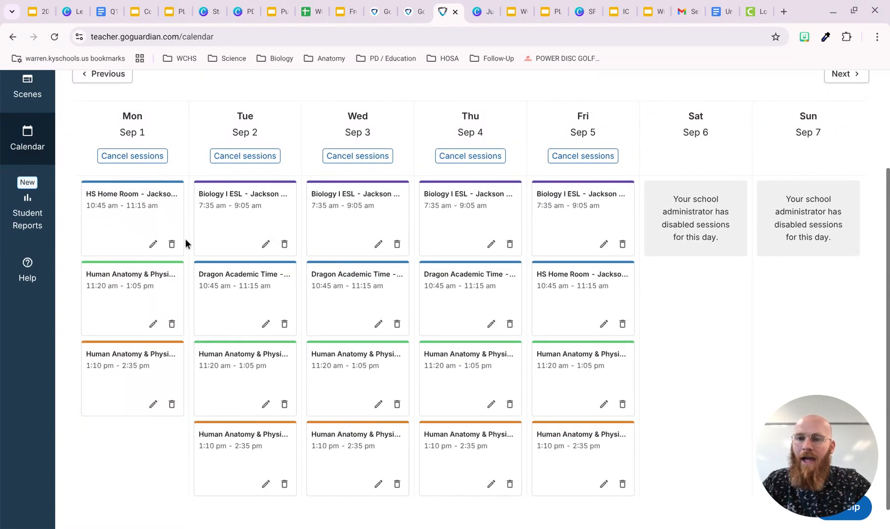
left_click(153, 161)
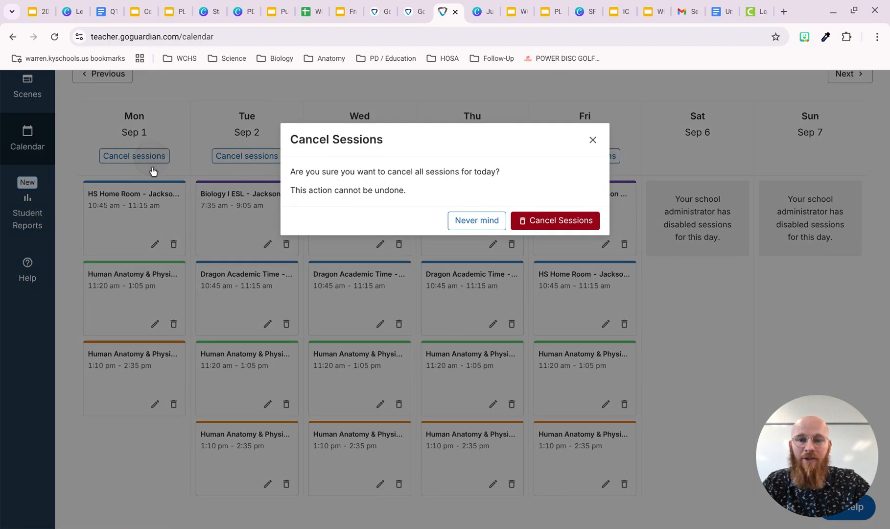
left_click(561, 233)
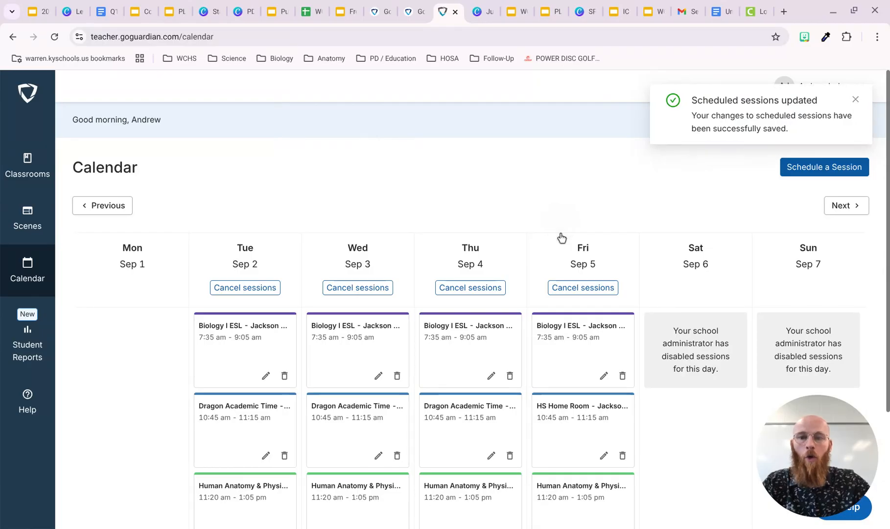
scroll(136, 269, "down", 3)
scroll(137, 269, "up", 3)
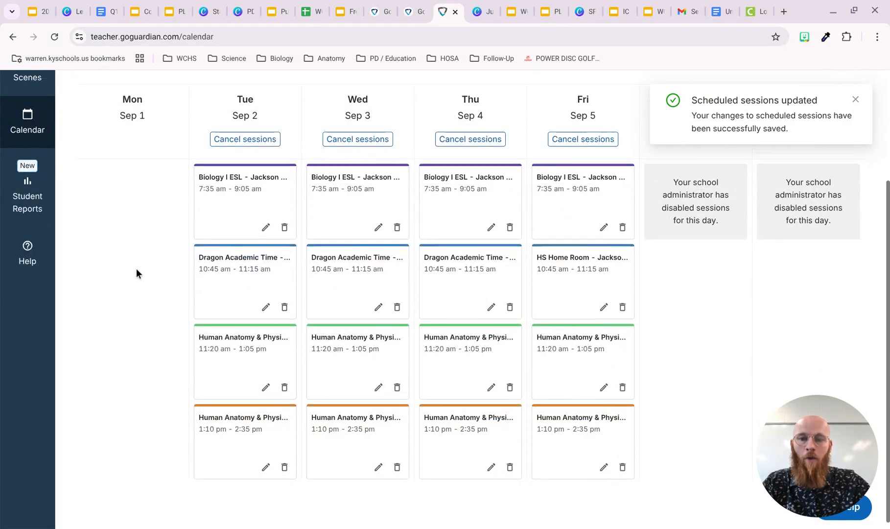
scroll(136, 269, "down", 3)
scroll(136, 269, "up", 3)
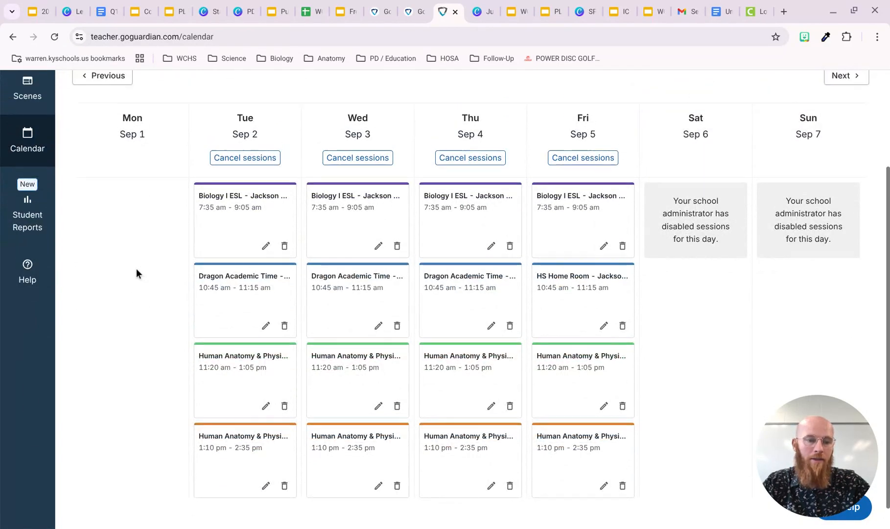
scroll(136, 269, "down", 3)
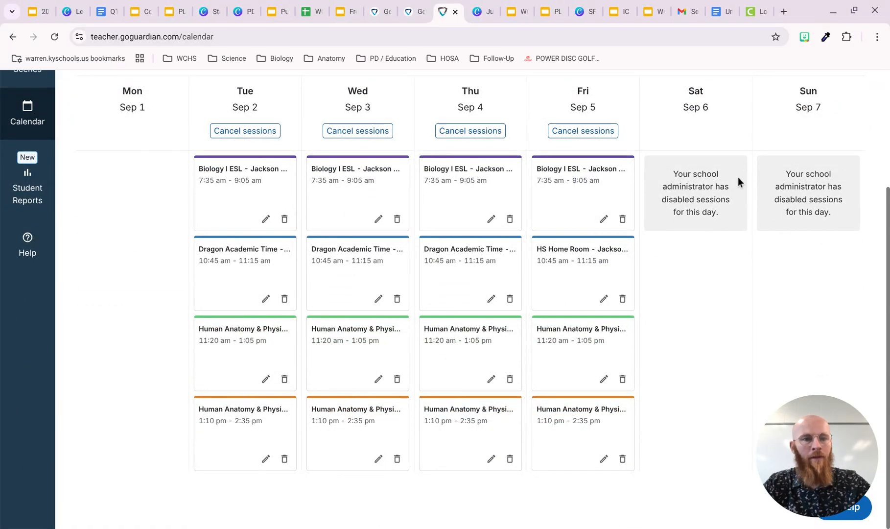
scroll(738, 177, "up", 2)
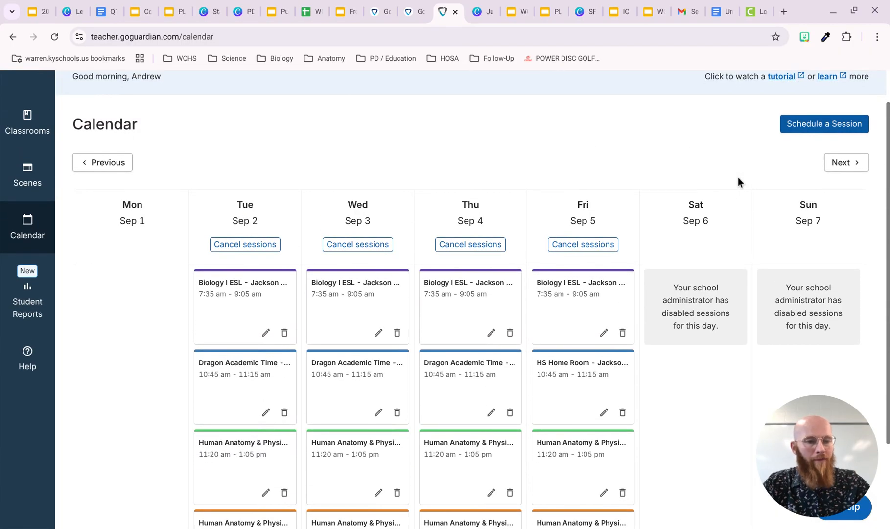